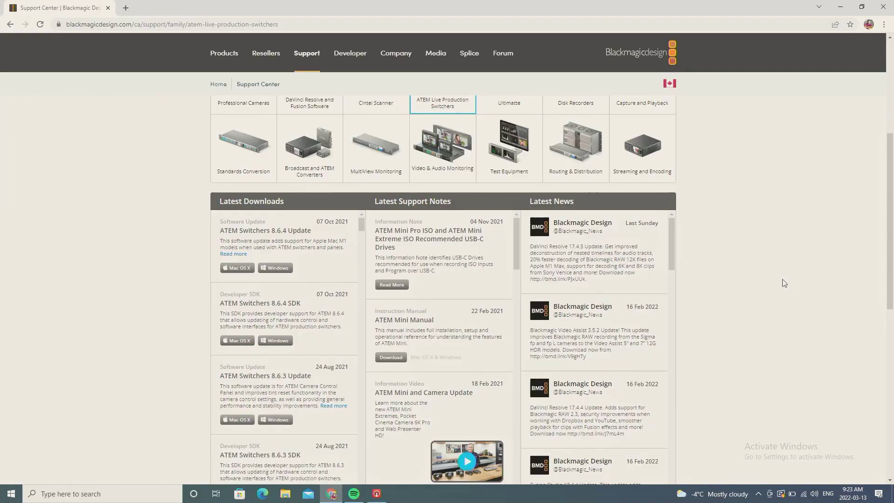
# Replace the ATEM support page address with google.com and load Google.
pyautogui.doubleClick(469, 22)
pyautogui.click(470, 23)
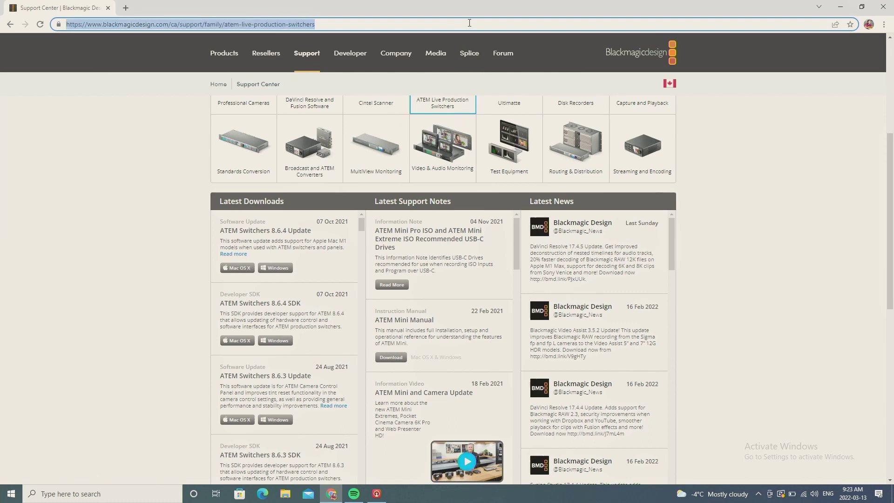
pyautogui.click(470, 23)
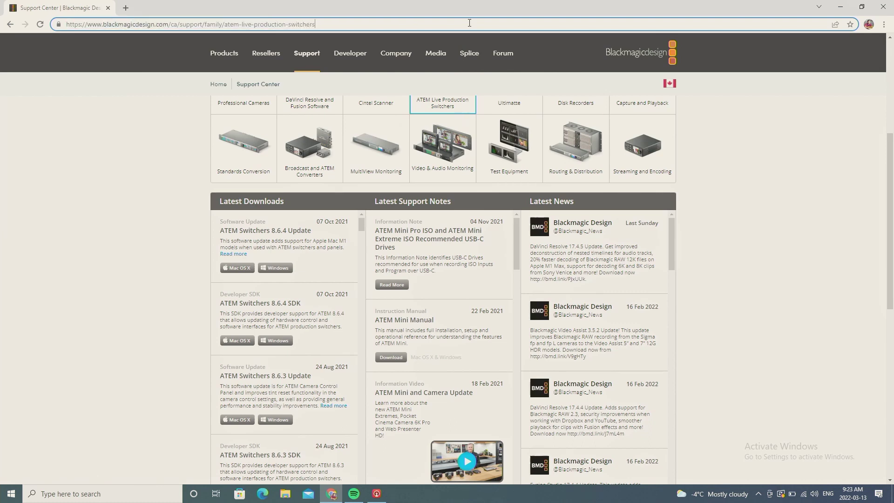
pyautogui.tripleClick(470, 23)
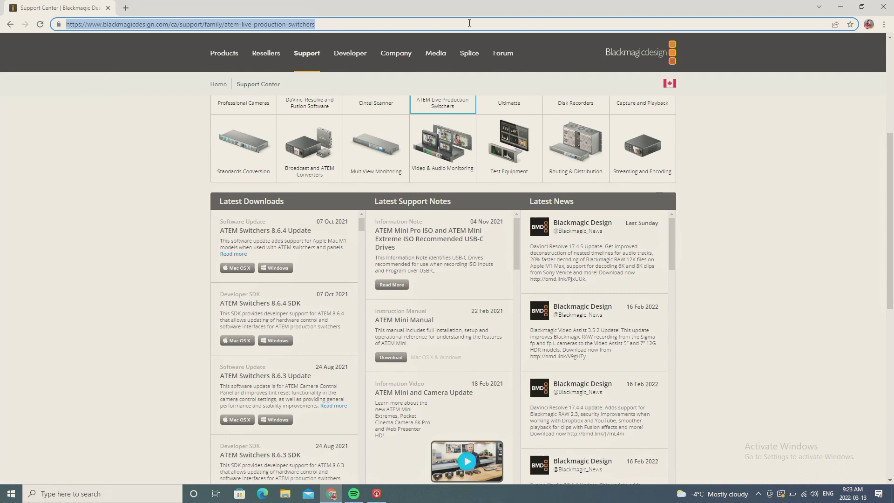
pyautogui.write('google.com')
pyautogui.press('Return')
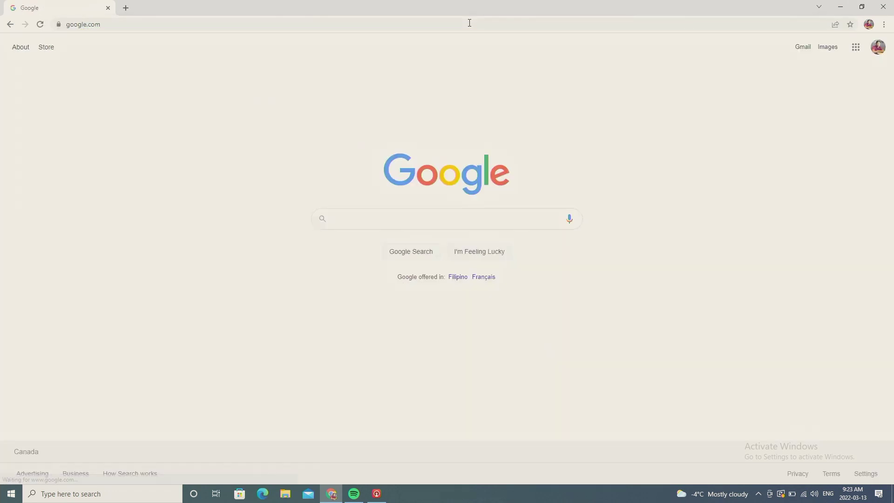
# Begin entering the Blackmagic Design address in place of google.com.
pyautogui.click(410, 28)
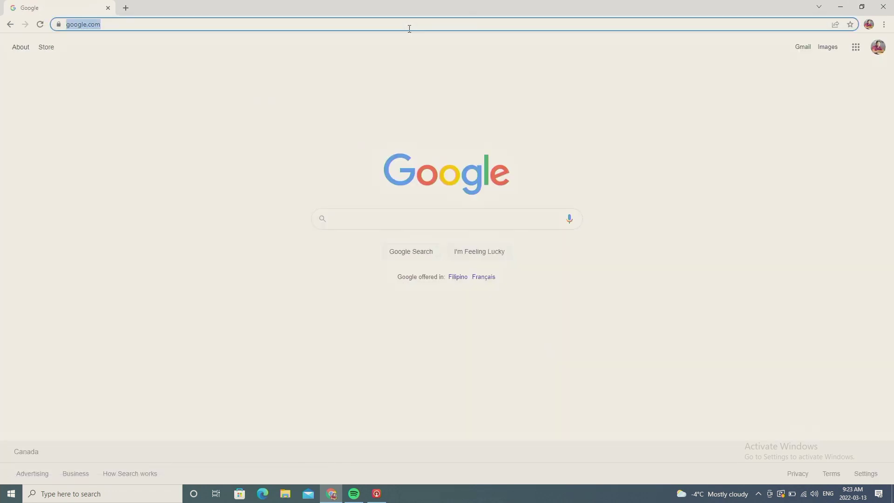
pyautogui.write('bla')
pyautogui.press('BackSpace')
pyautogui.press('BackSpace')
pyautogui.press('BackSpace')
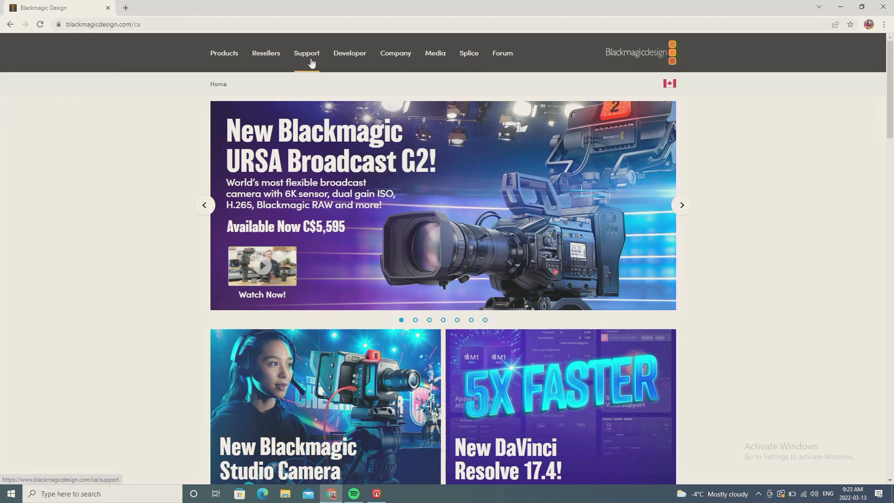
# Go to Support, pick ATEM Live Production Switchers, and scroll to Latest Downloads.
pyautogui.click(312, 63)
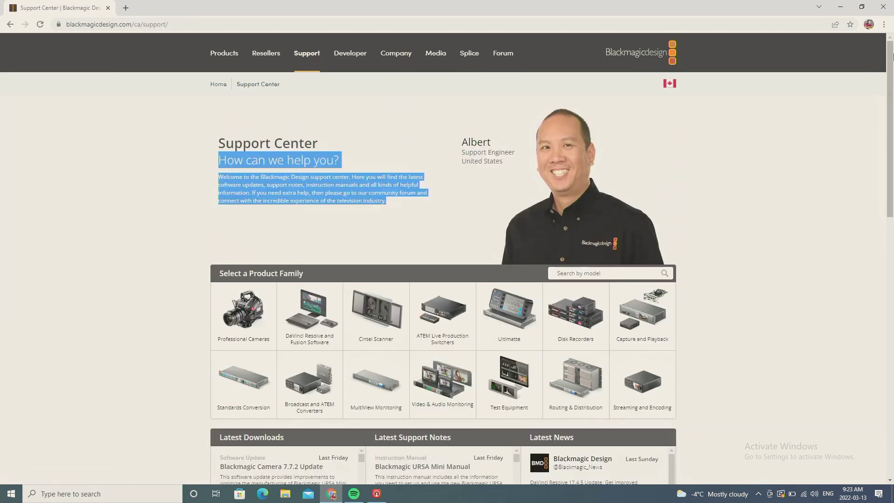
pyautogui.moveTo(891, 58); pyautogui.dragTo(891, 99)
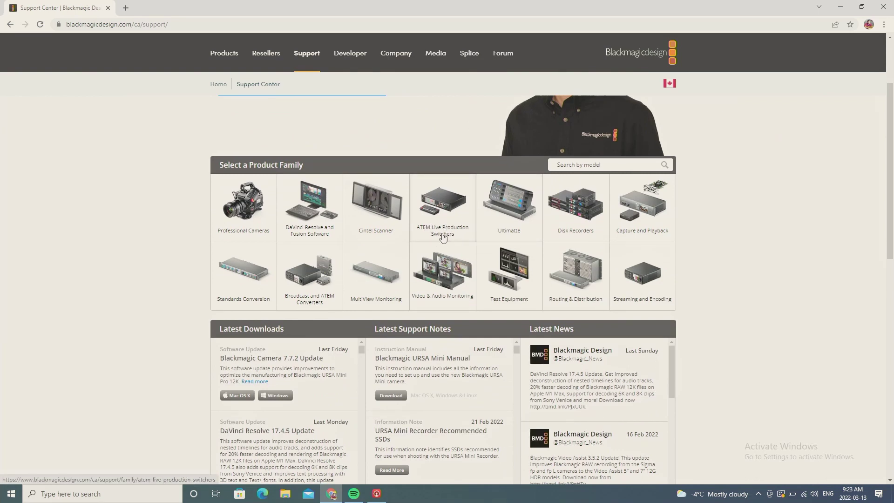
pyautogui.click(442, 216)
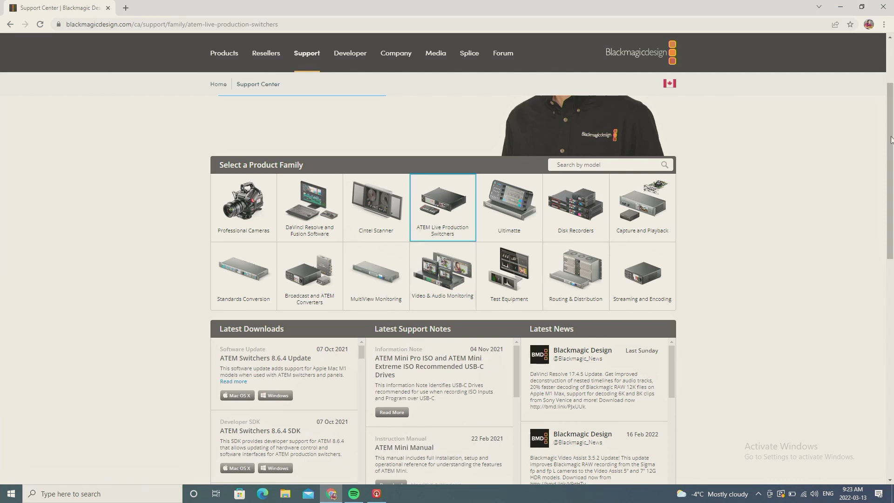
pyautogui.scroll(-4, 892, 142)
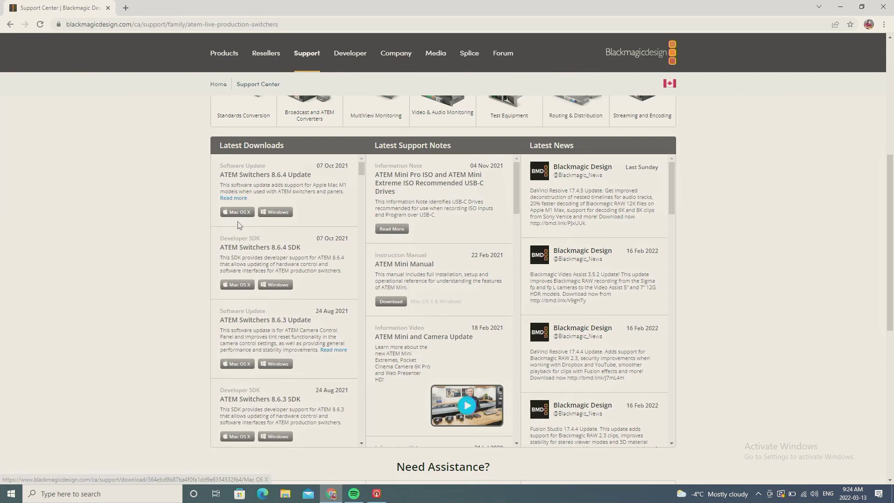
# Request the Windows download of ATEM Switchers 8.6.4 Update and start the First Name entry.
pyautogui.click(239, 211)
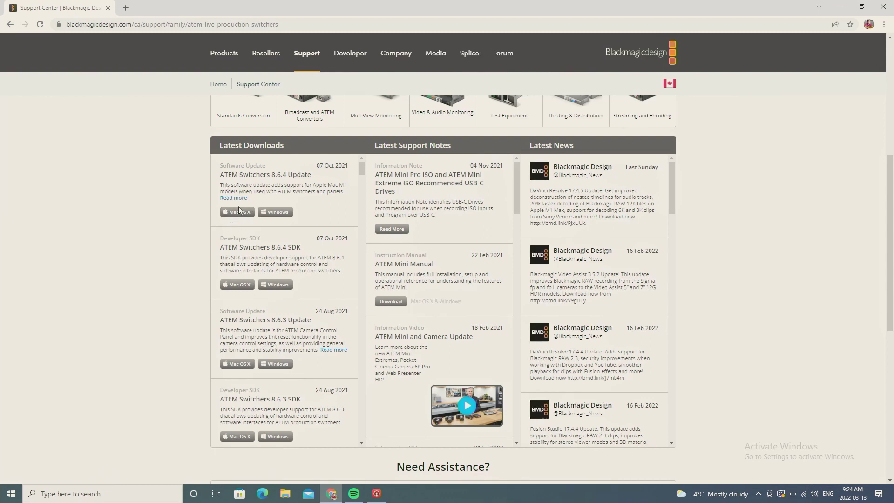
pyautogui.click(283, 213)
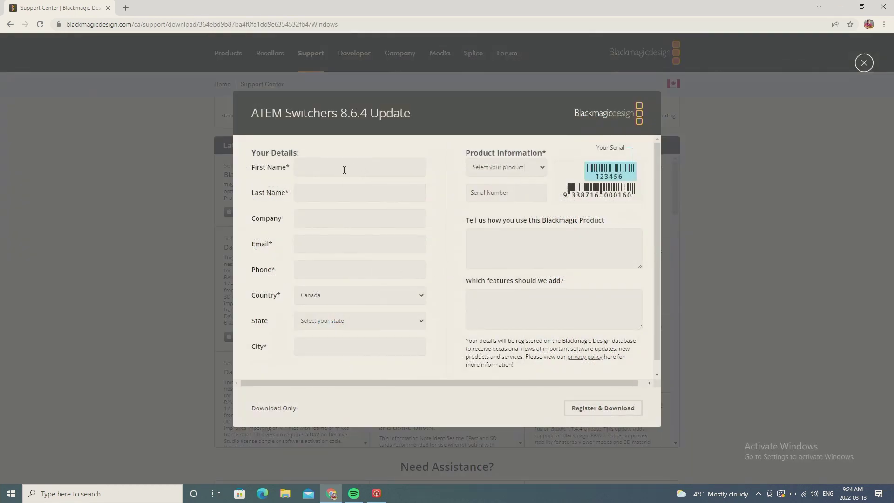
pyautogui.click(344, 170)
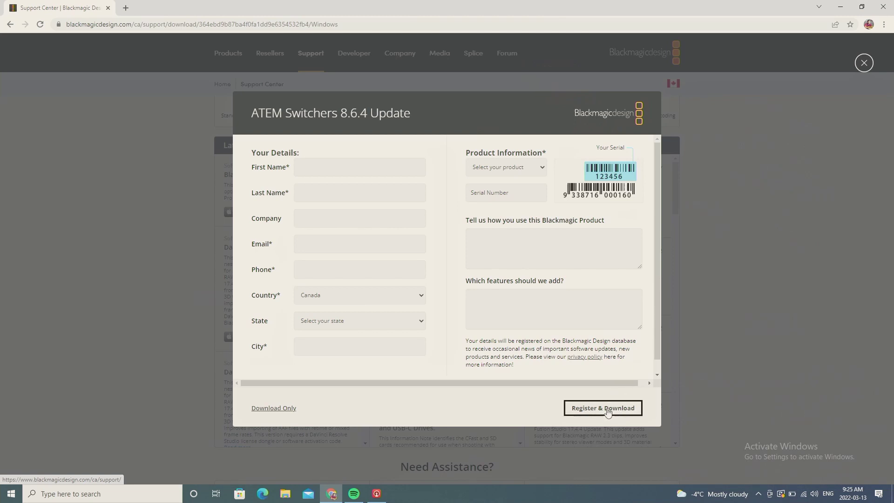
# Try Register & Download on the unfilled form, which shows validation errors.
pyautogui.click(608, 412)
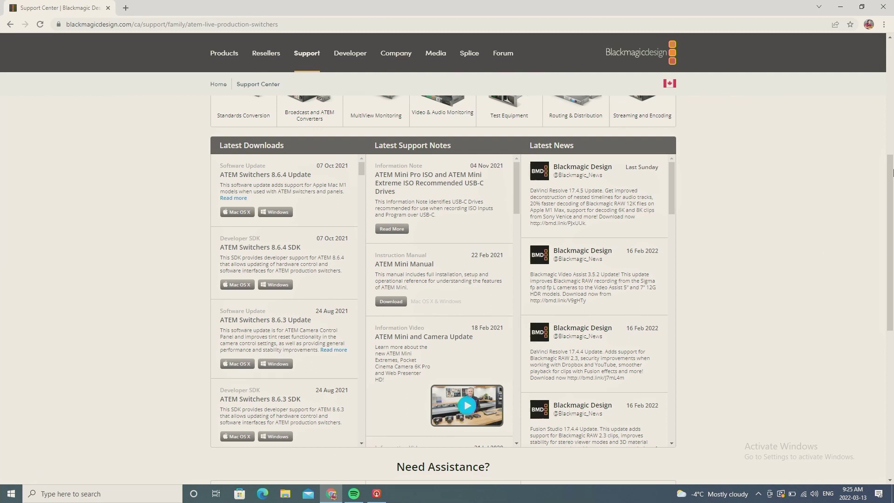
# Show Chrome's Downloads page from the three-dot menu.
pyautogui.click(884, 25)
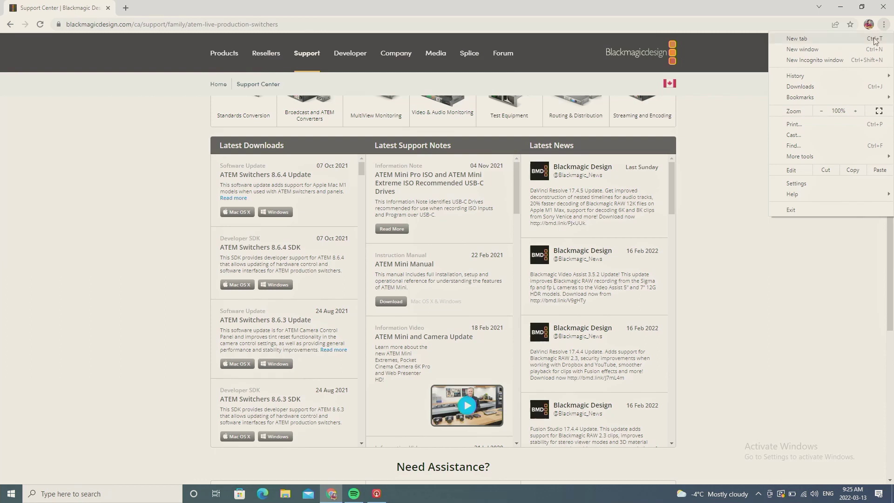
pyautogui.click(801, 86)
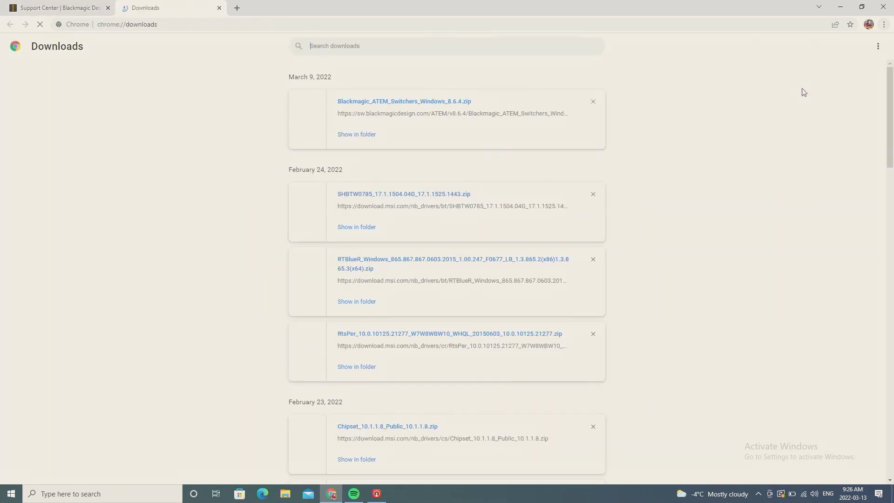